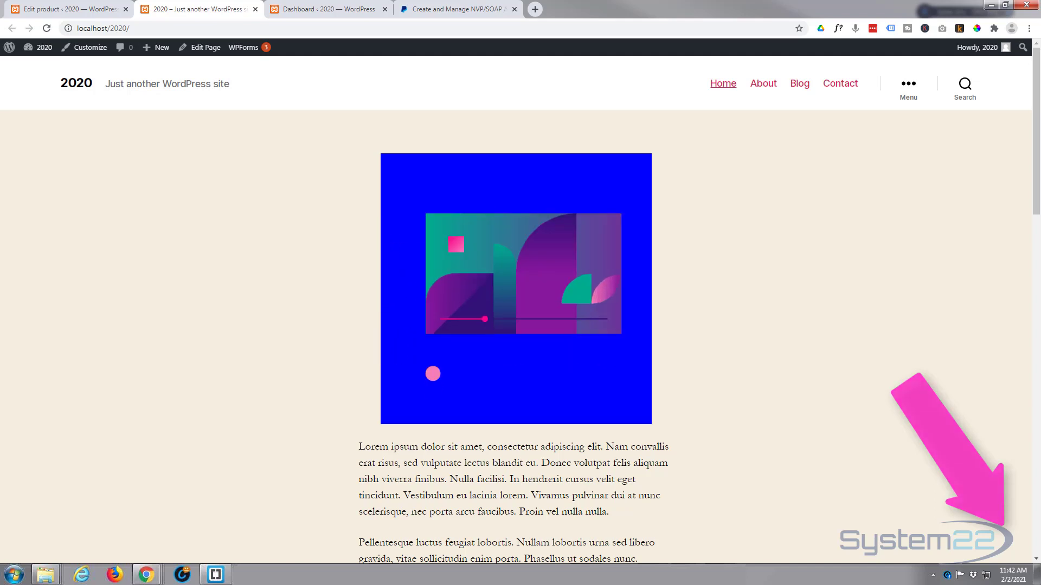
Open the setup page of the PayPal Standard payment method in the WooCommerce settings of the WordPress dashboard
left_click(307, 9)
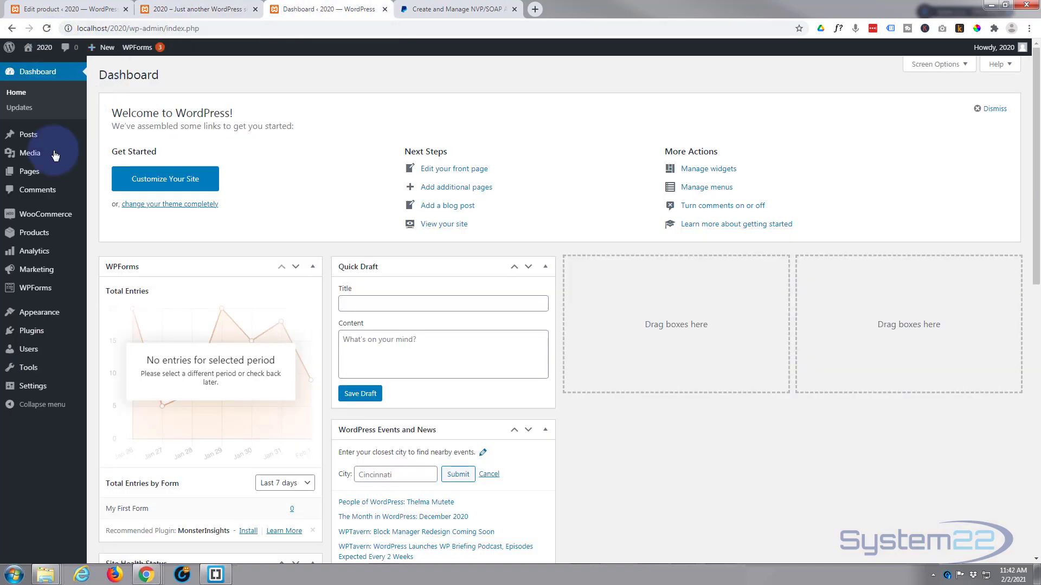
left_click(37, 220)
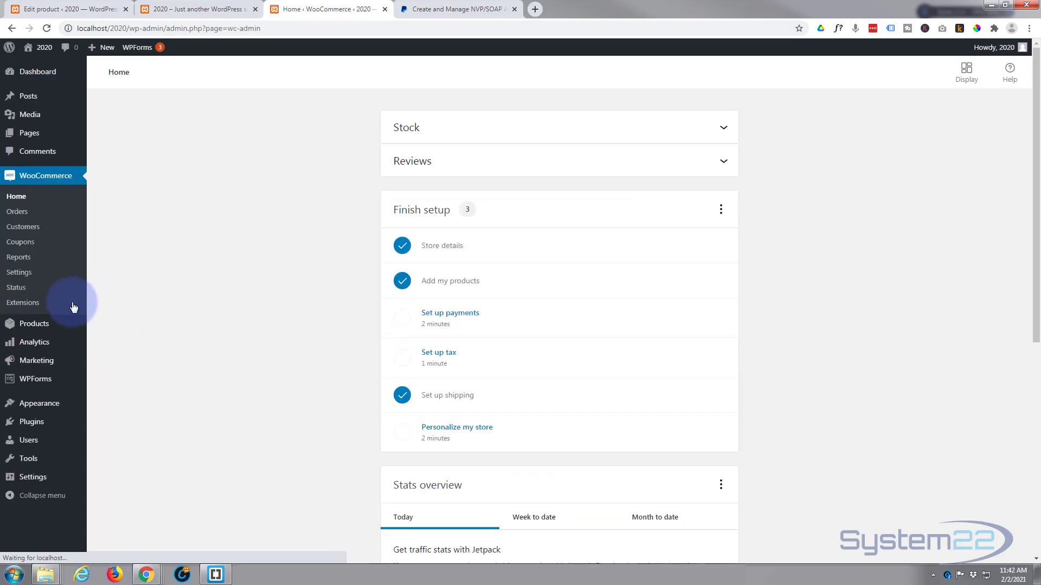
left_click(16, 273)
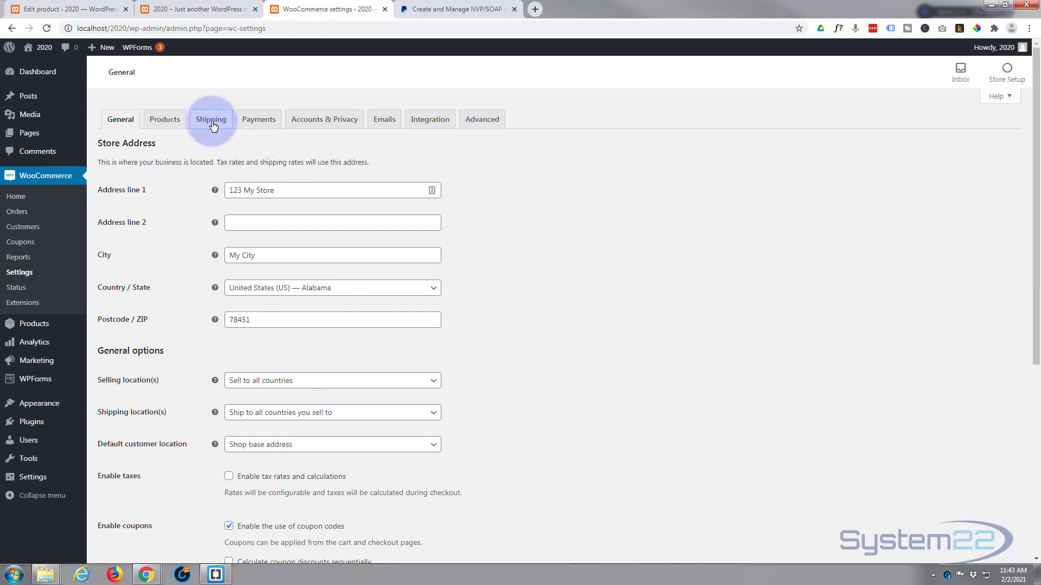
left_click(257, 122)
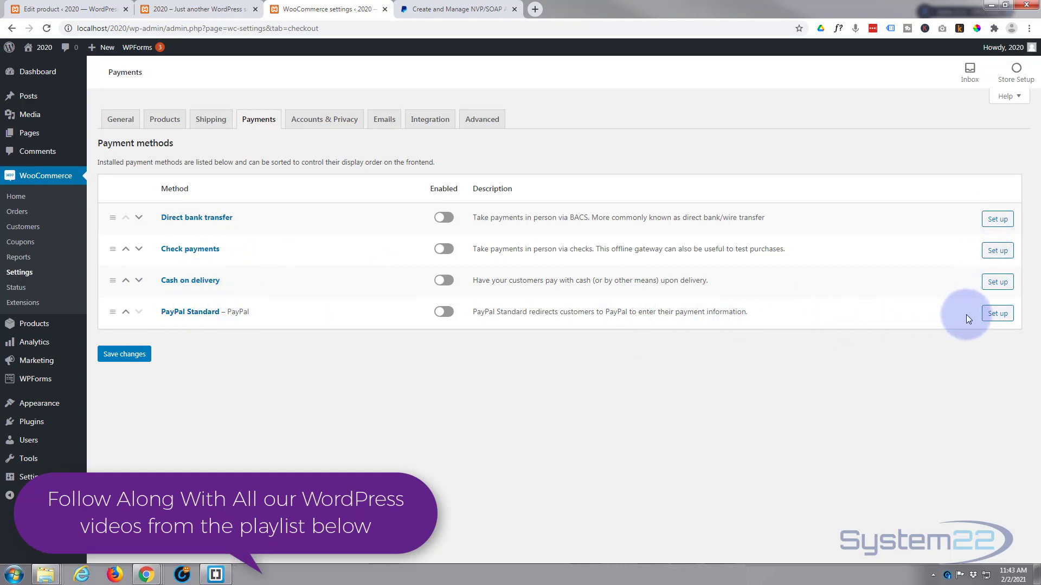
left_click(1001, 318)
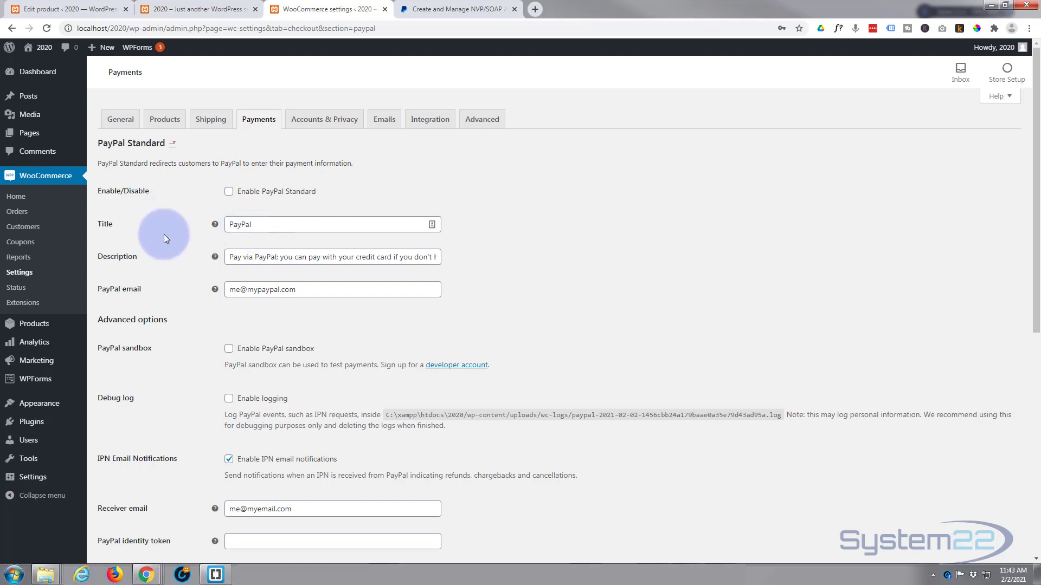
Review the PayPal Standard options from the title, description and PayPal email through sandbox, debug log, IPN notifications, identity token and invoice prefix
scroll(239, 222, "down", 1)
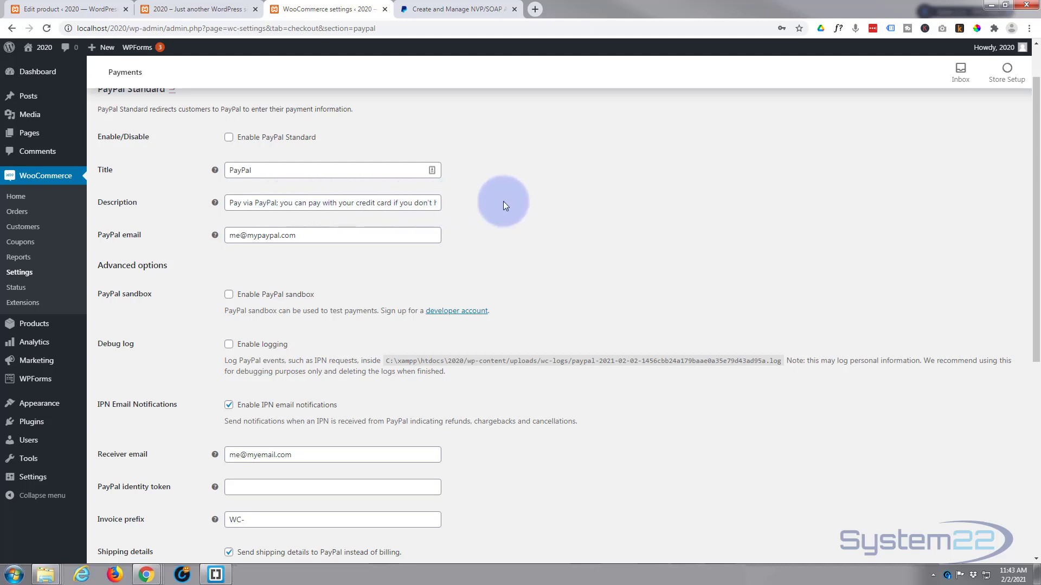
left_click(228, 203)
left_click(171, 213)
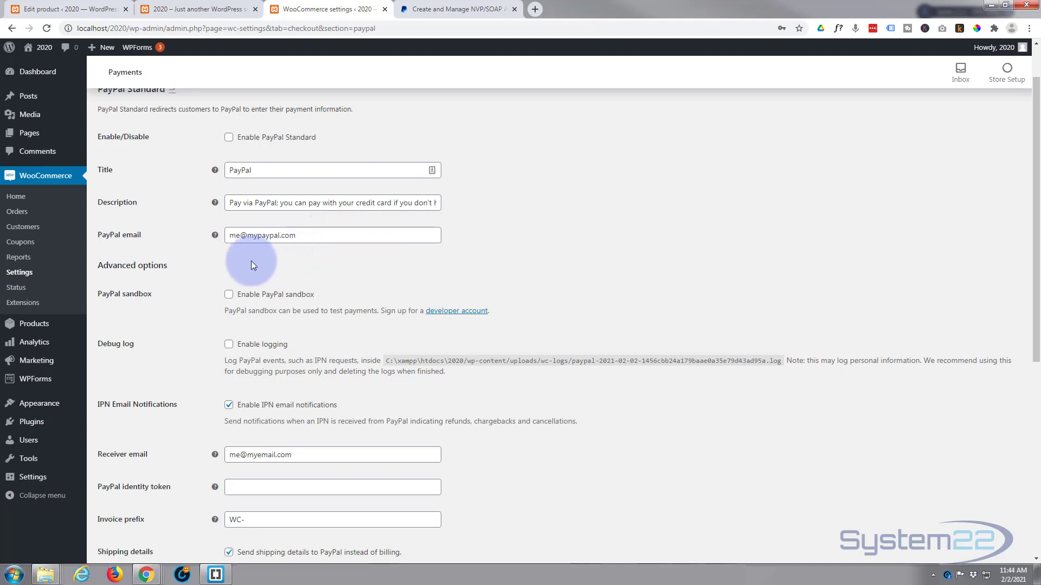
left_click(345, 233)
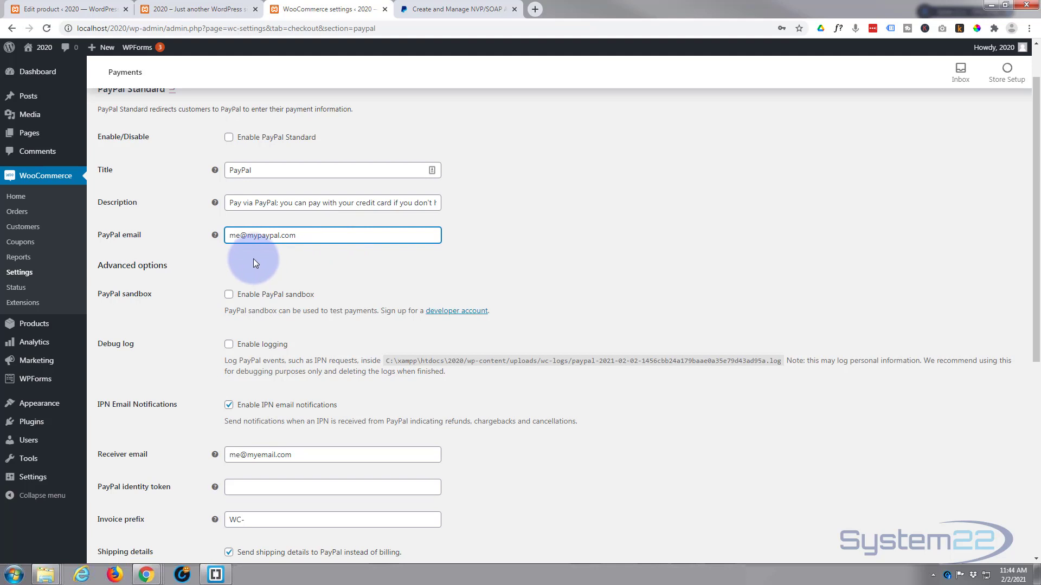
scroll(192, 240, "down", 2)
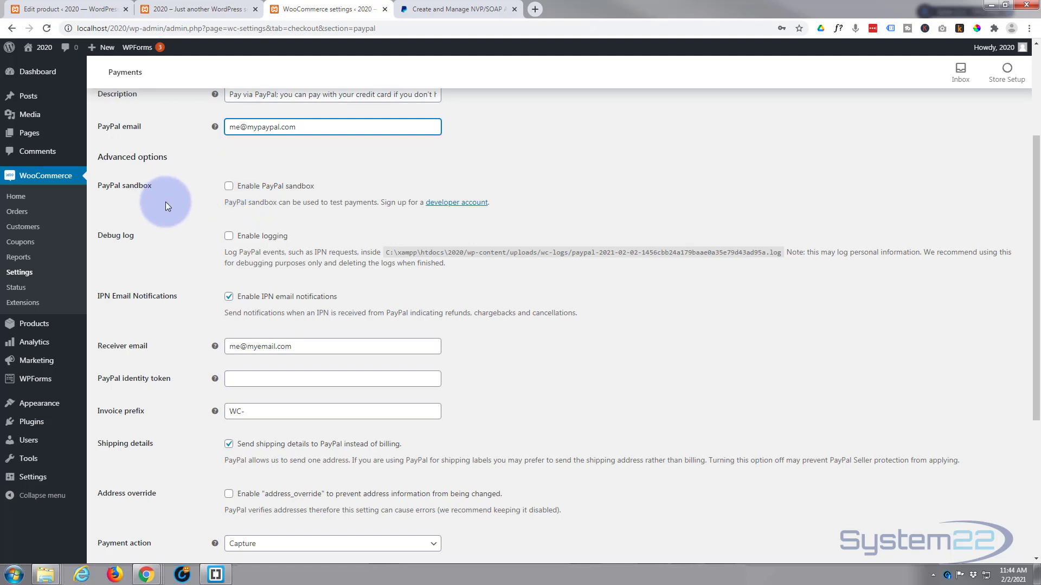
scroll(166, 203, "down", 1)
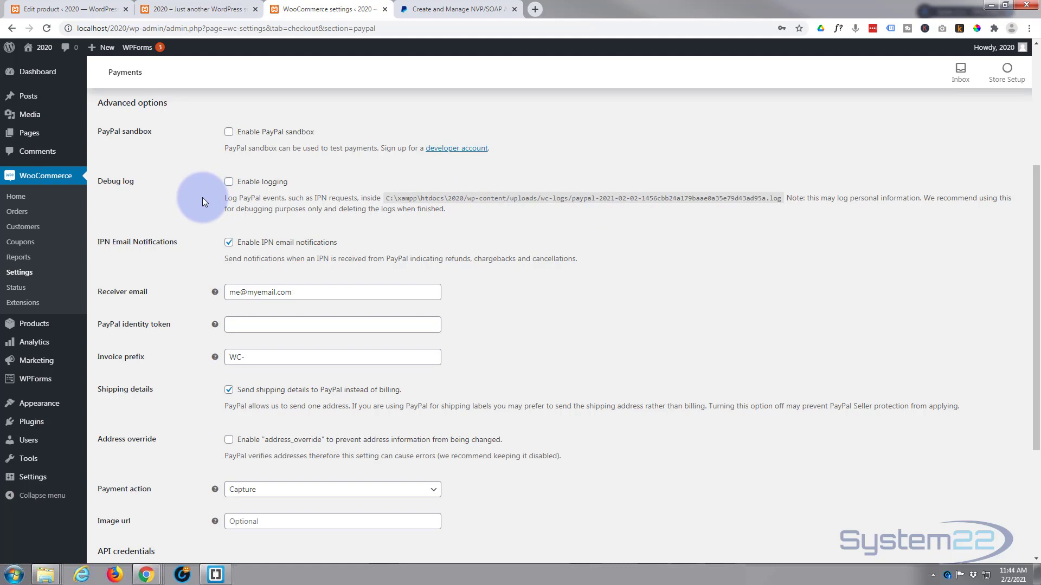
scroll(203, 197, "down", 1)
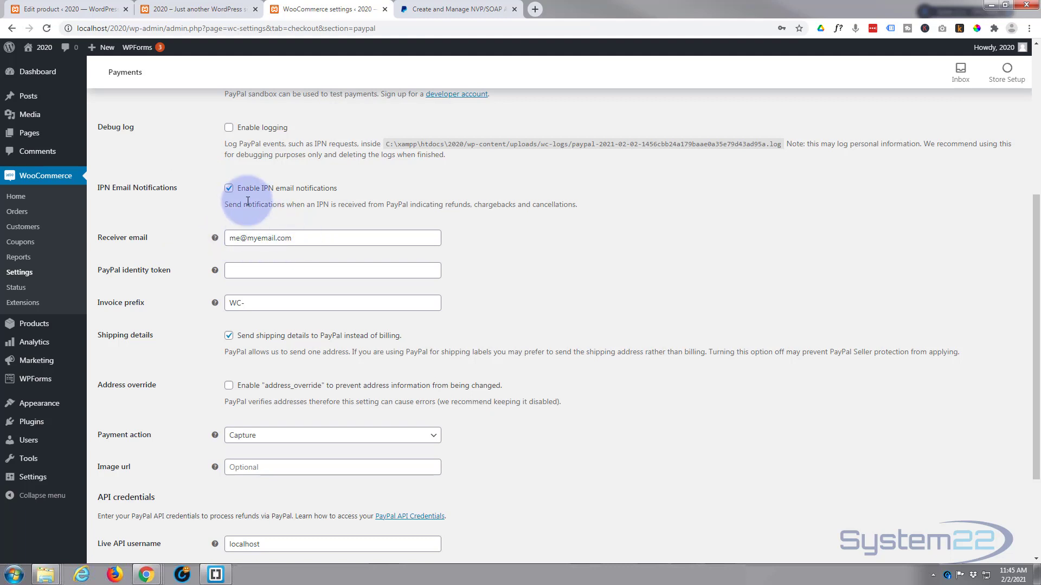
scroll(193, 217, "down", 1)
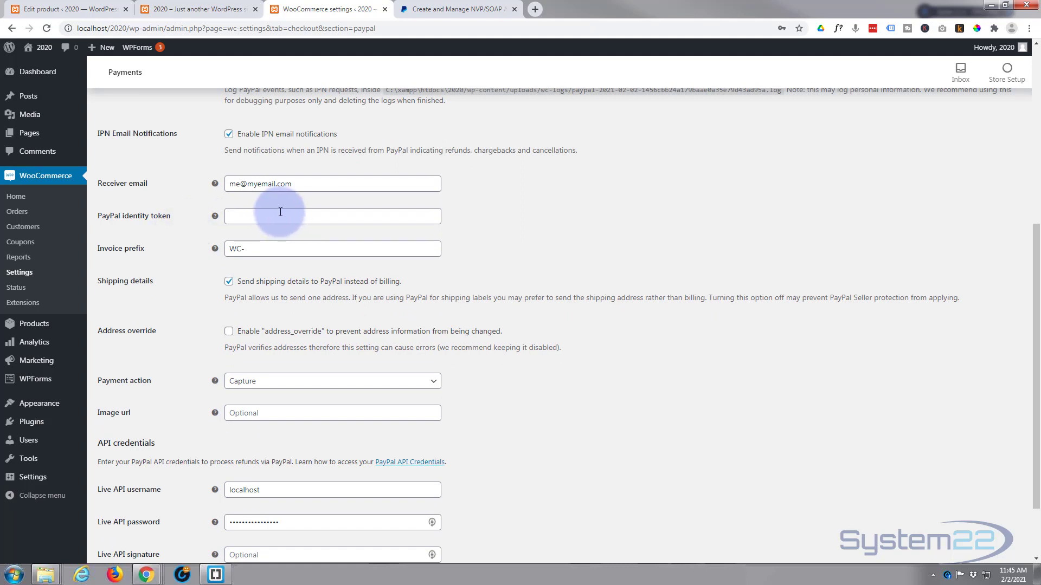
left_click(241, 249)
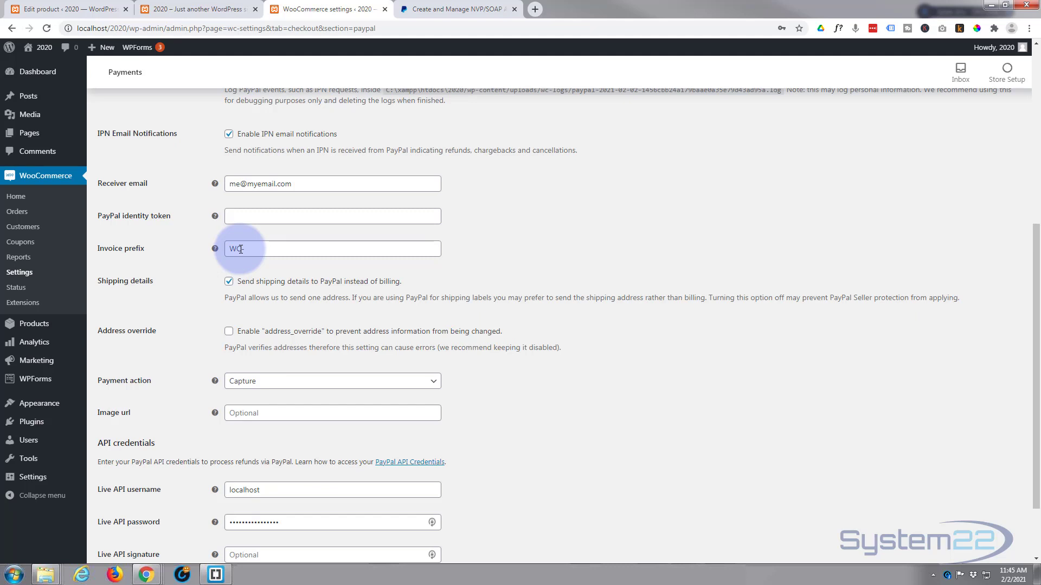
left_click(229, 249)
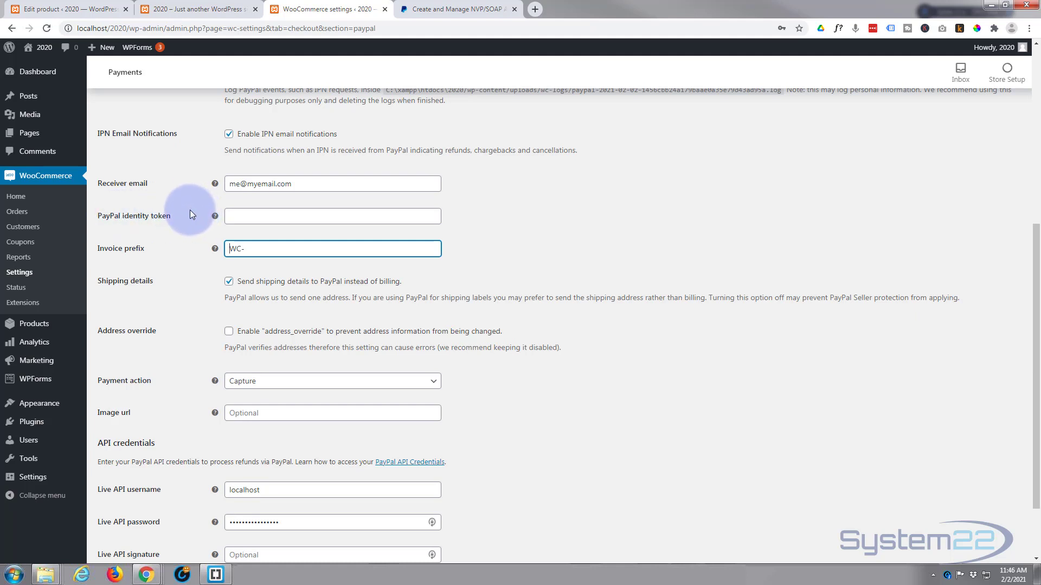
mouse_move(215, 216)
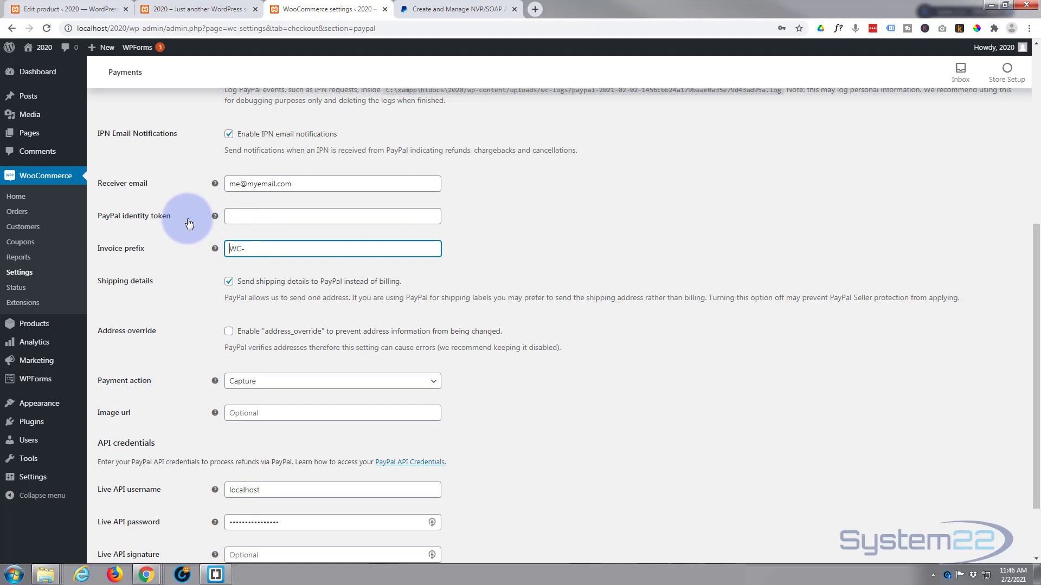
Check the available payment action choices and read the help notes for the payment action and image URL settings
scroll(181, 228, "down", 3)
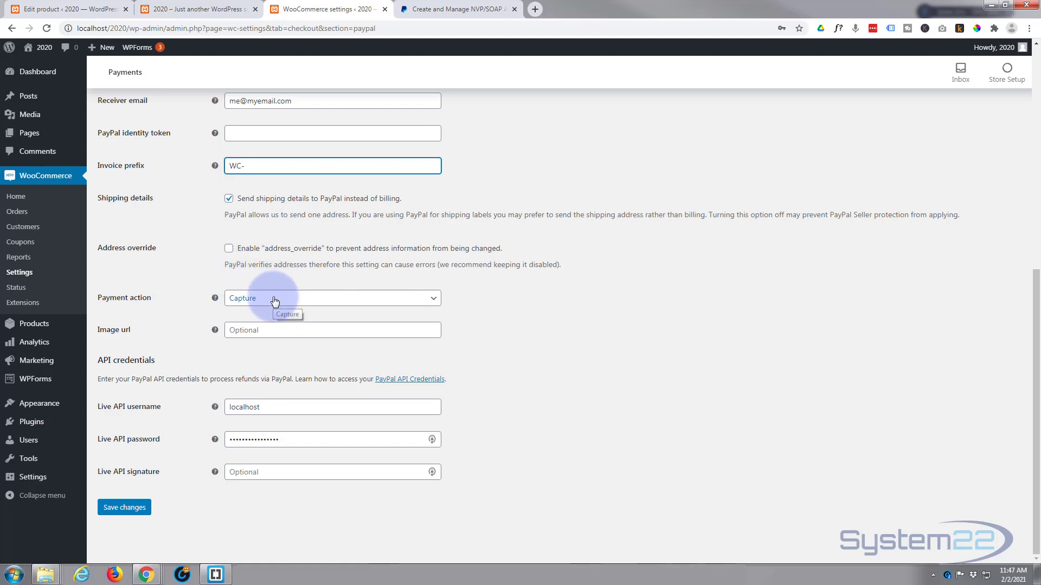
left_click(293, 299)
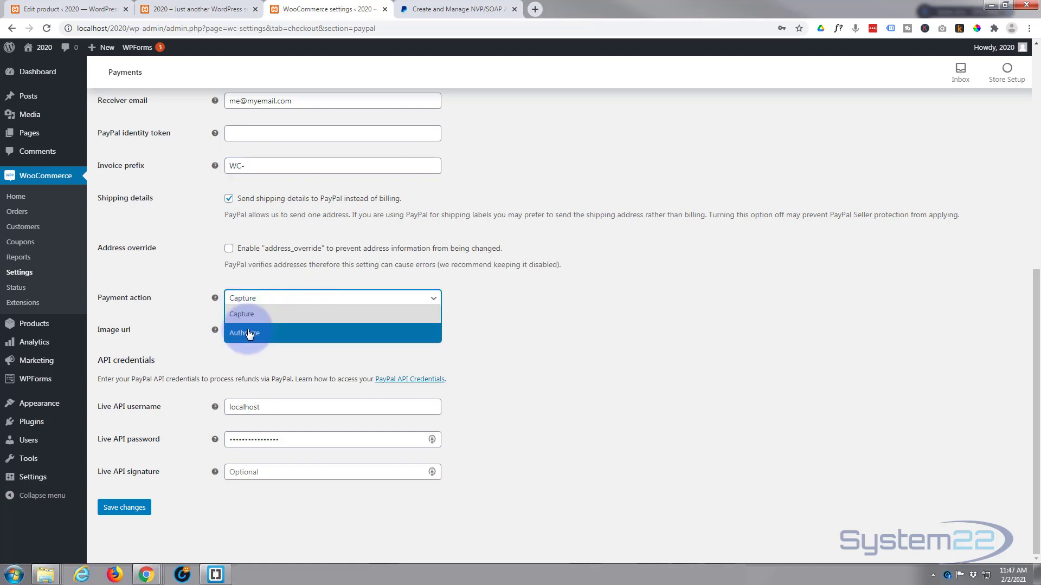
left_click(183, 280)
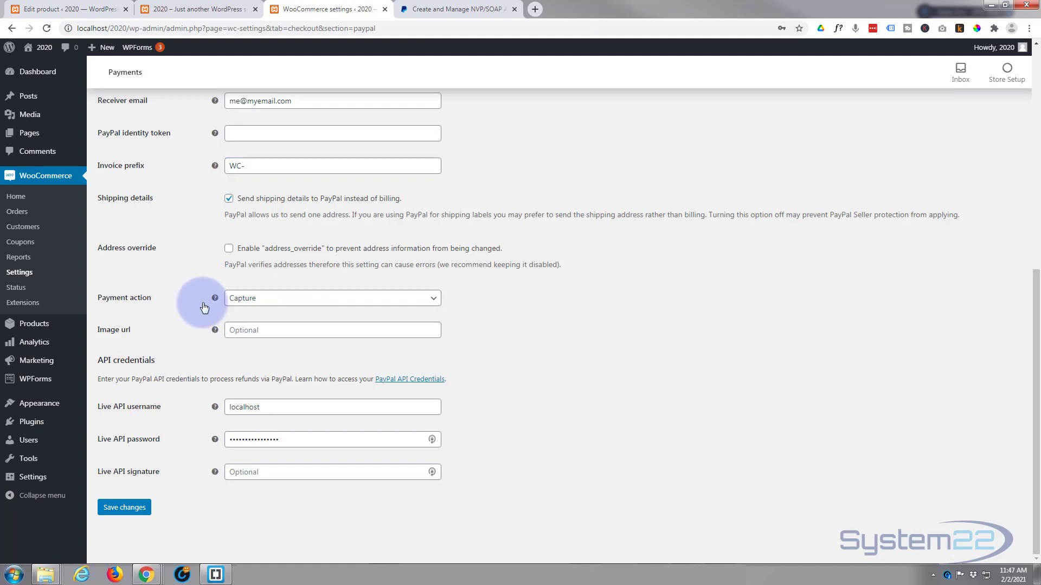
mouse_move(214, 302)
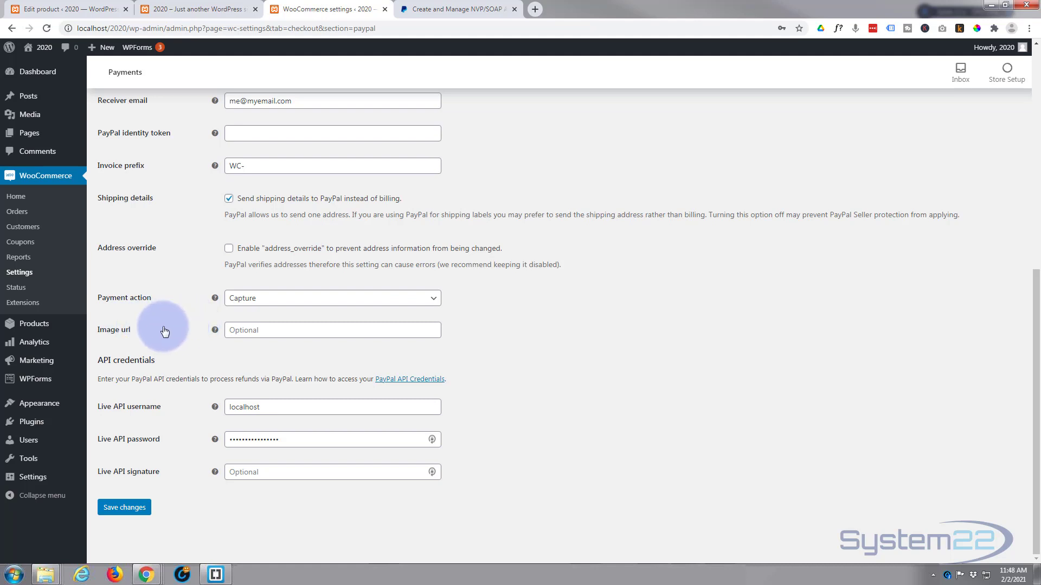
mouse_move(215, 332)
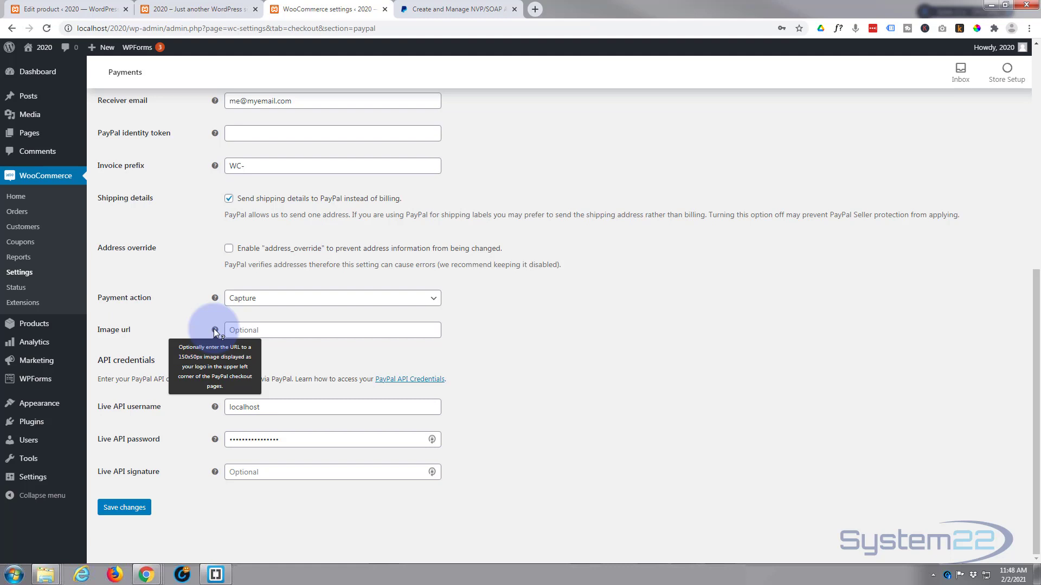
Open the Media Library separately, select the placeholder image's file URL, and return to the Image url field of the PayPal settings
left_click(277, 330)
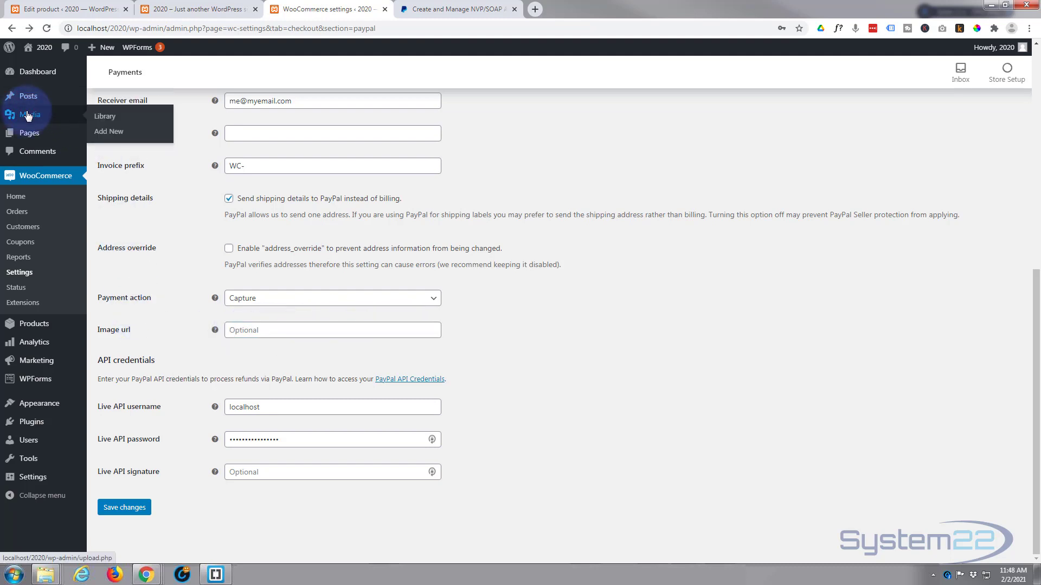
middle_click(29, 116)
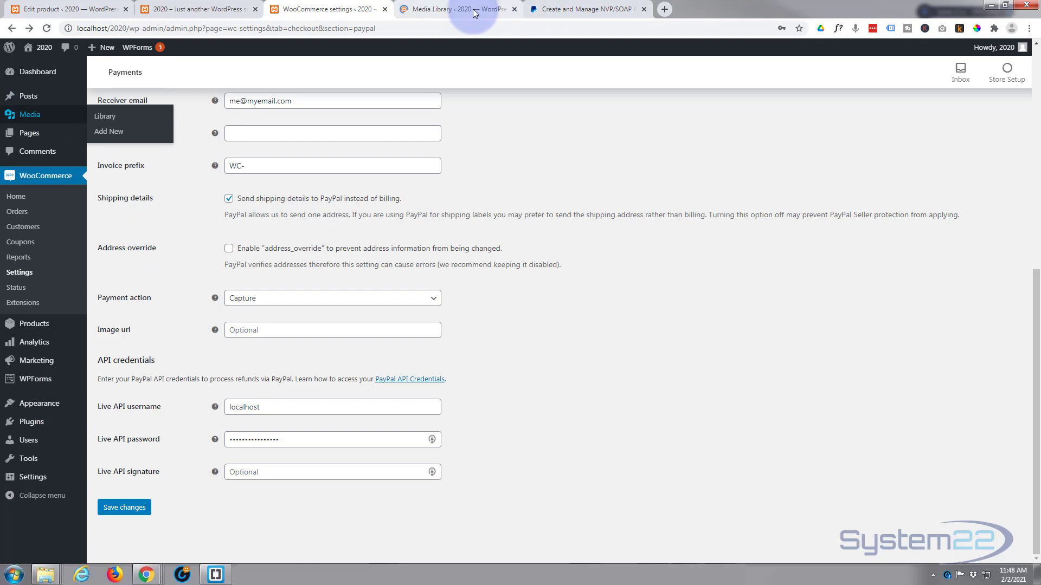
left_click(475, 12)
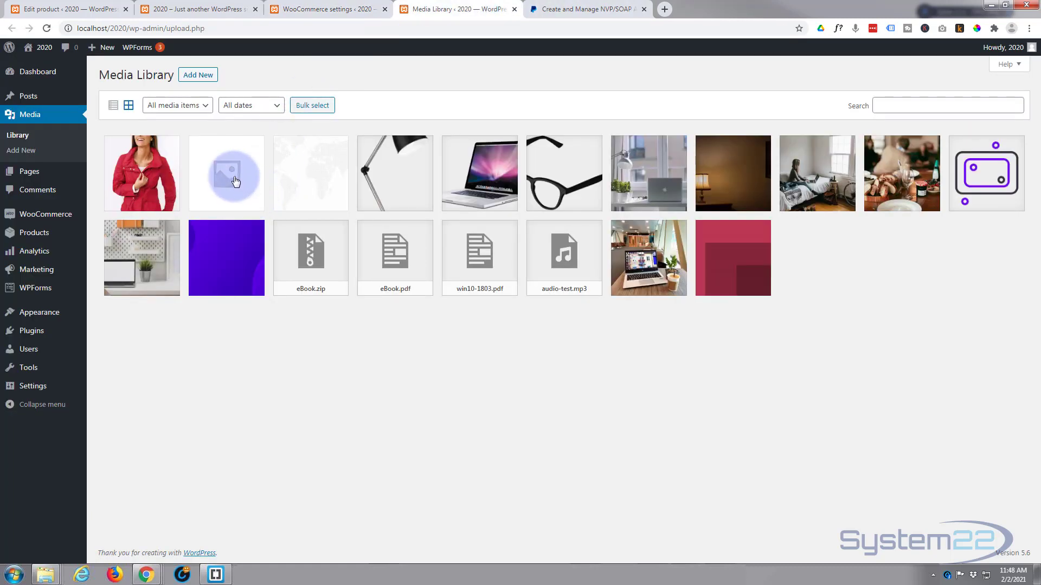
left_click(235, 181)
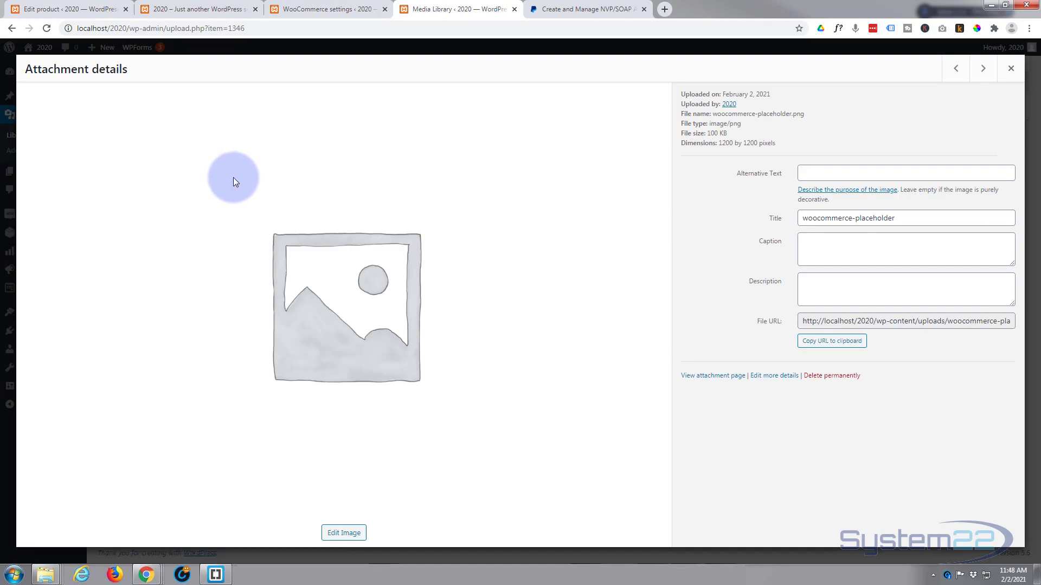
left_click(809, 321)
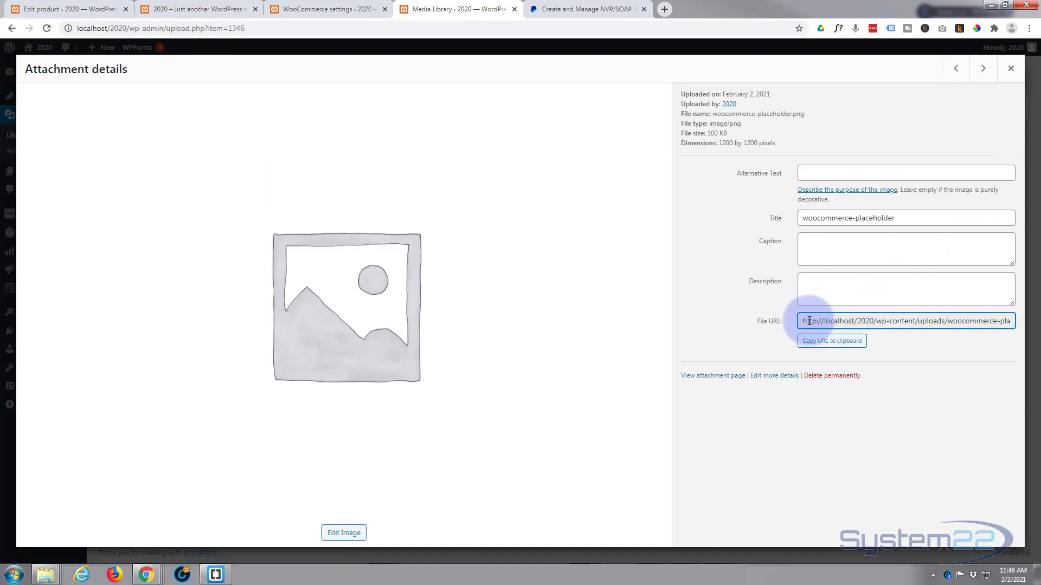
left_click_drag(801, 321, 1022, 324)
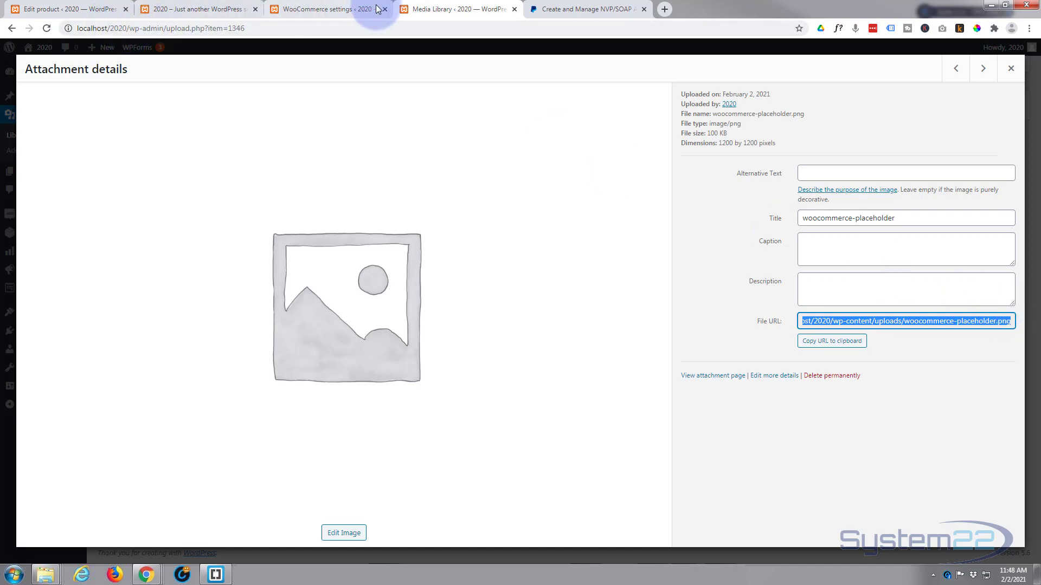
left_click(348, 9)
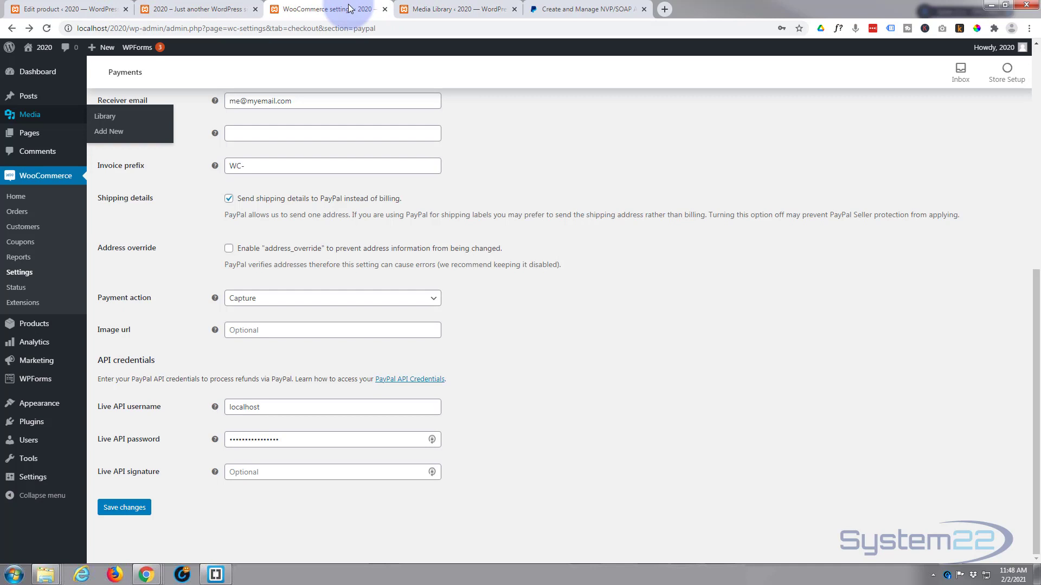
left_click(237, 331)
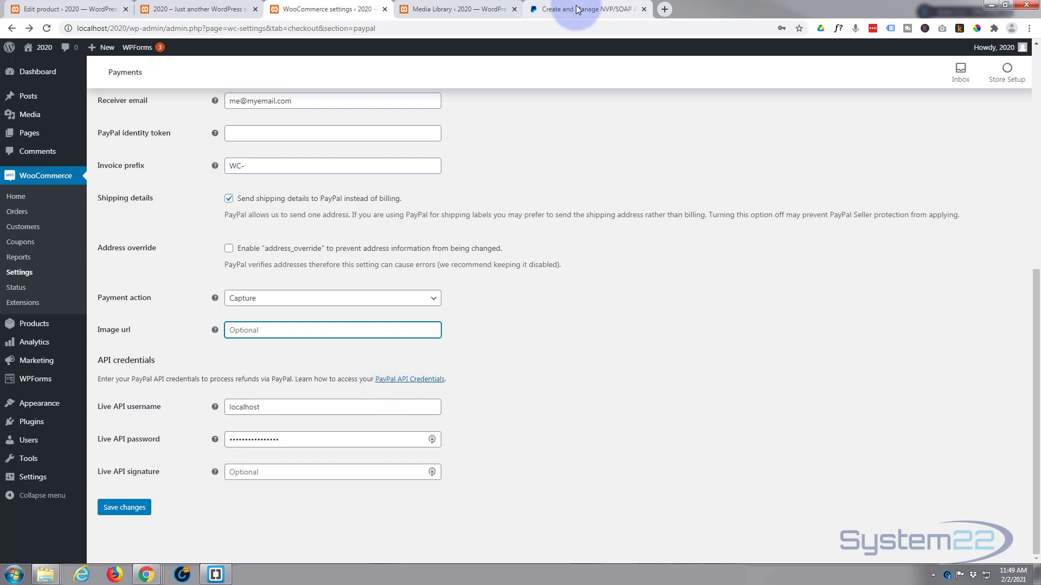
Switch to the PayPal Developer page on NVP/SOAP API credentials and read how to create and renew API certificates
left_click(610, 10)
scroll(378, 256, "down", 7)
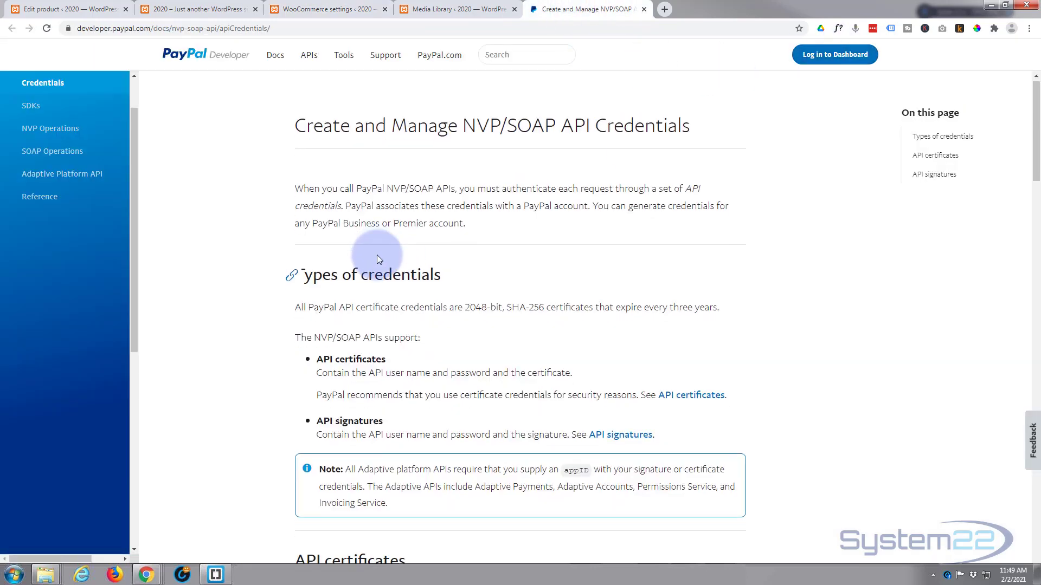
scroll(378, 257, "down", 9)
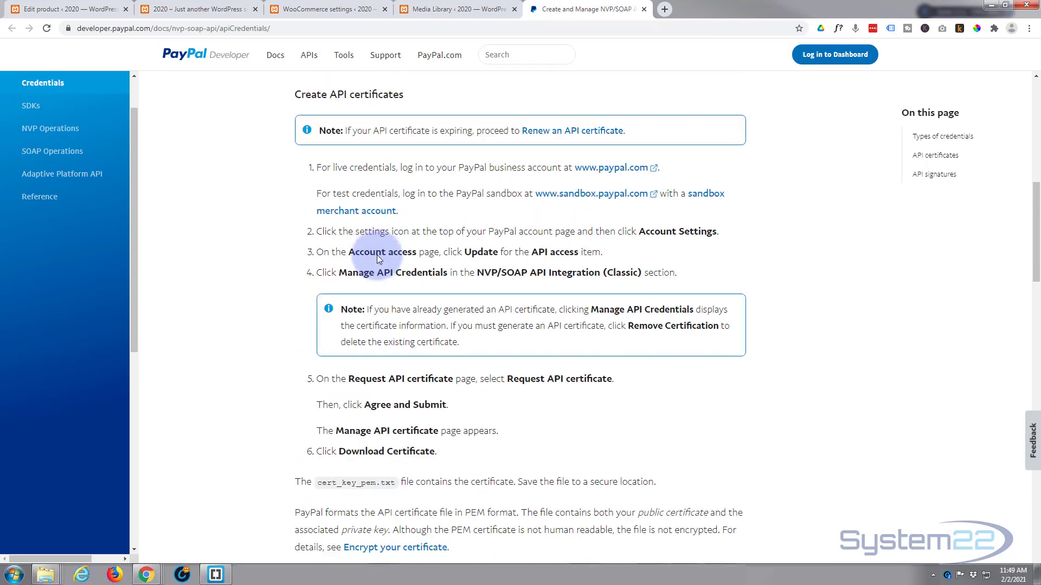
scroll(376, 255, "down", 3)
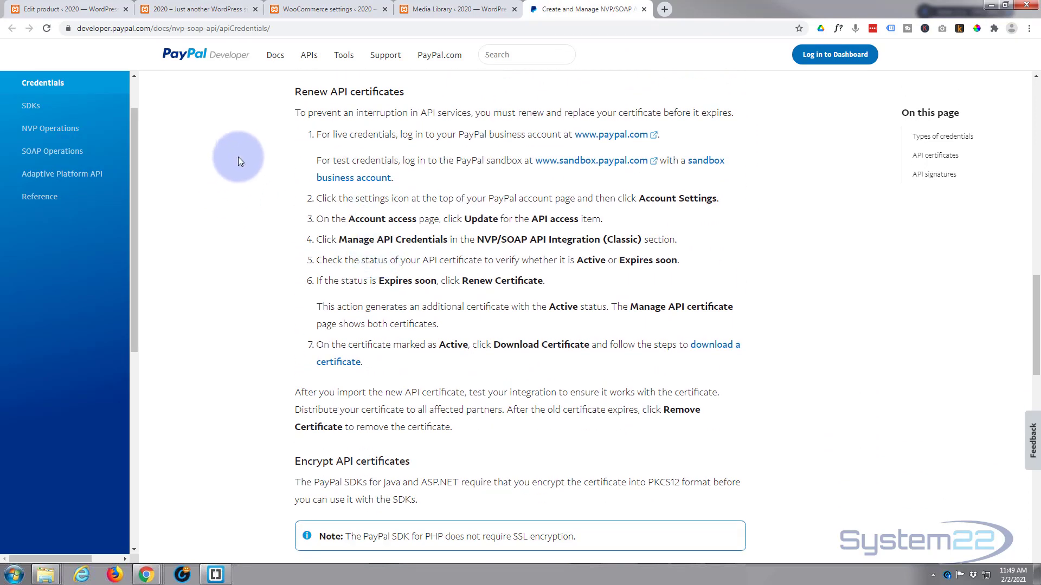
Return to the WooCommerce settings and save the PayPal Standard configuration
left_click(316, 10)
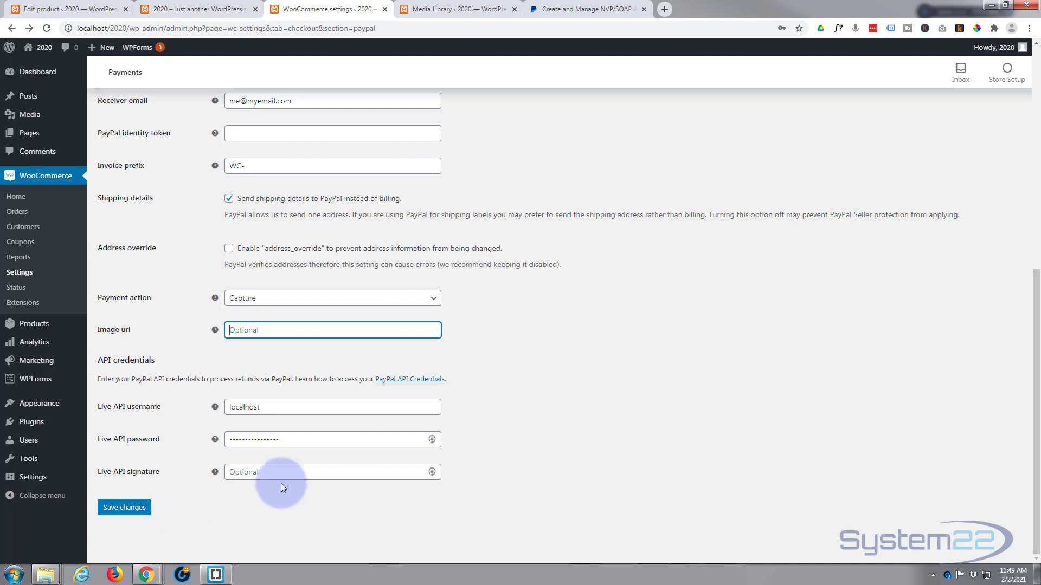
left_click(130, 510)
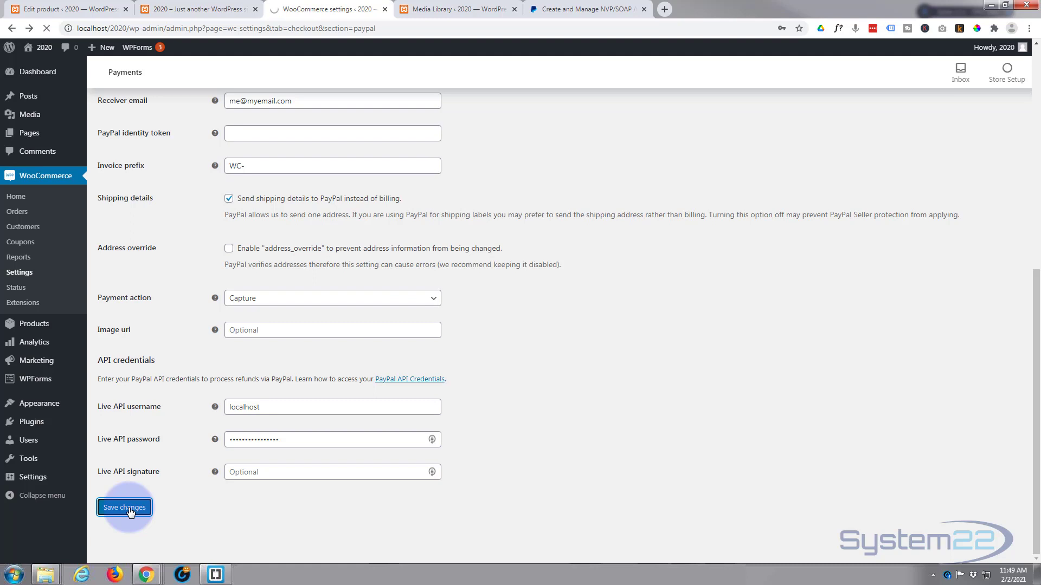